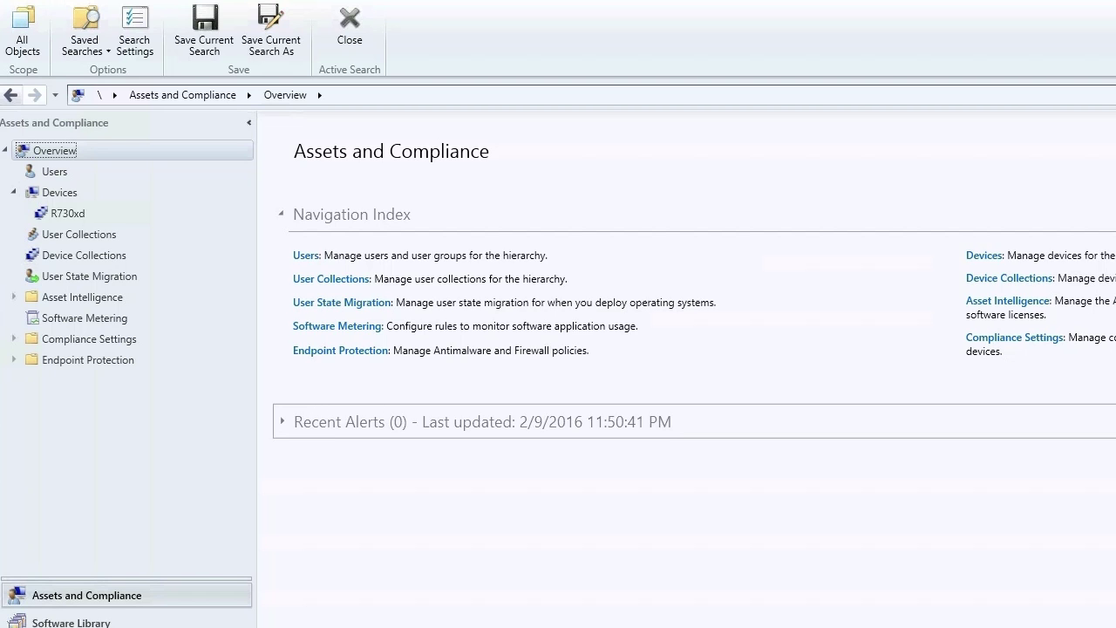
{"action": "left_click", "coordinate": [73, 217]}
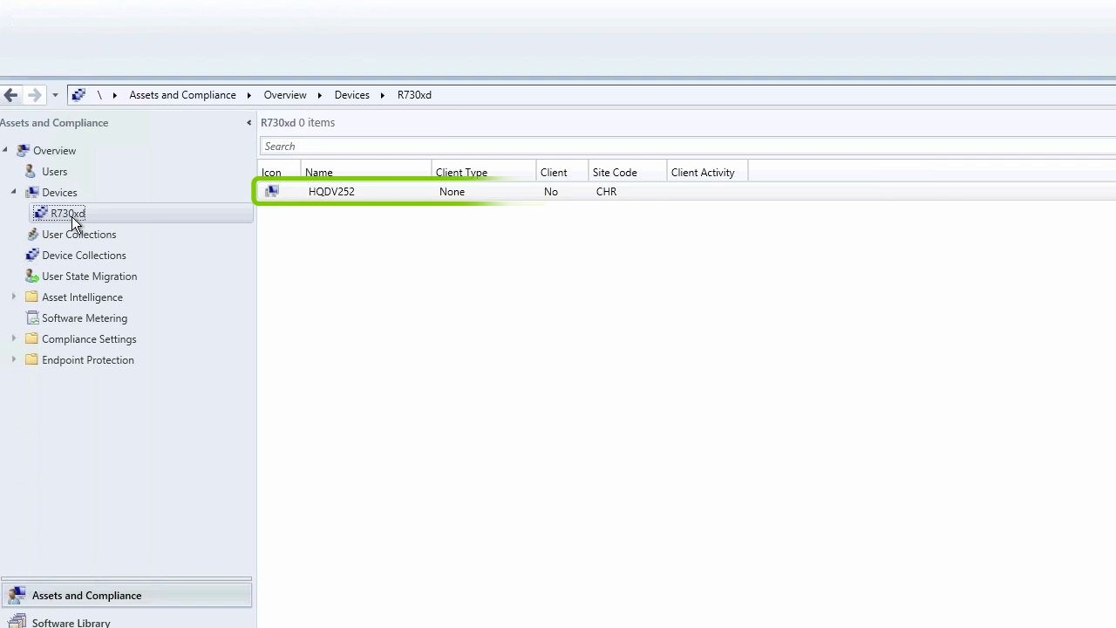
{"action": "left_click", "coordinate": [694, 194]}
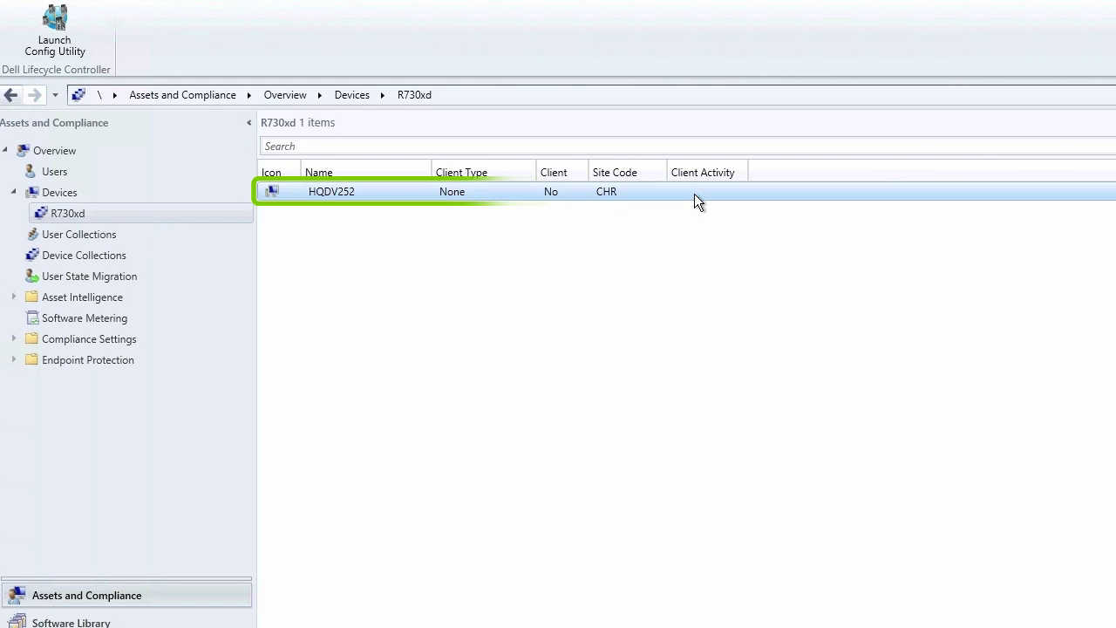
{"action": "right_click", "coordinate": [694, 193]}
{"action": "mouse_move", "coordinate": [782, 589]}
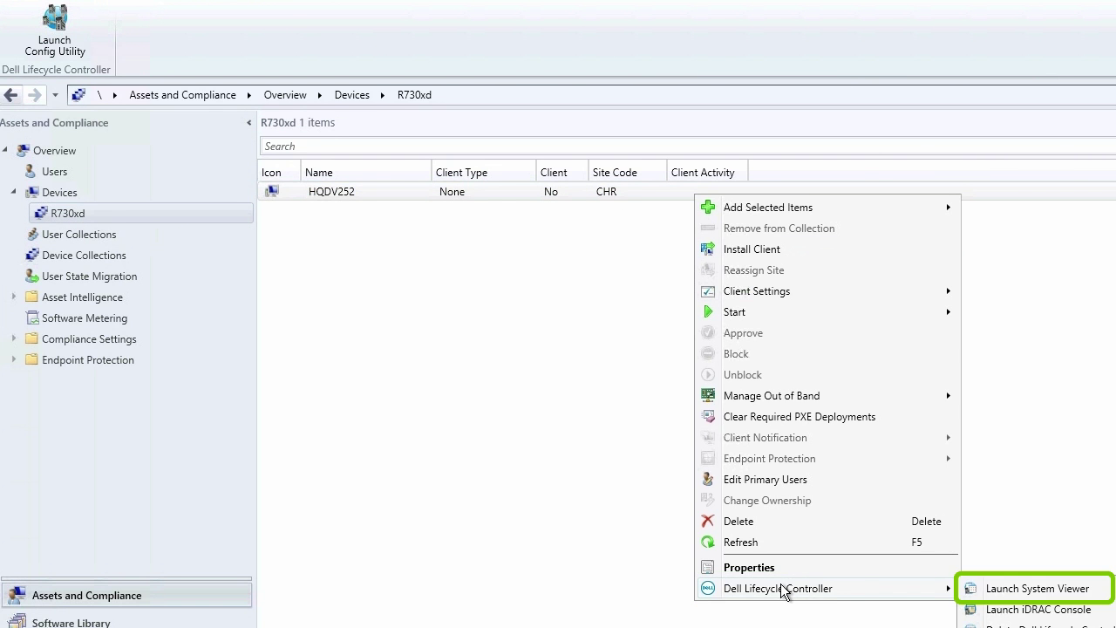
{"action": "left_click", "coordinate": [1039, 591]}
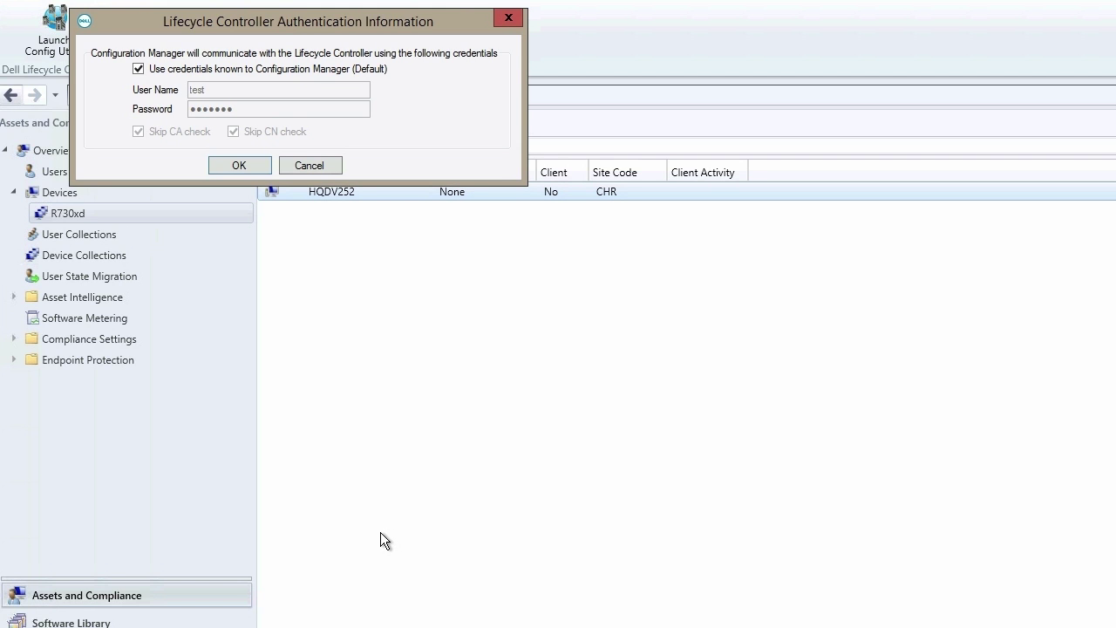
{"action": "left_click", "coordinate": [234, 164]}
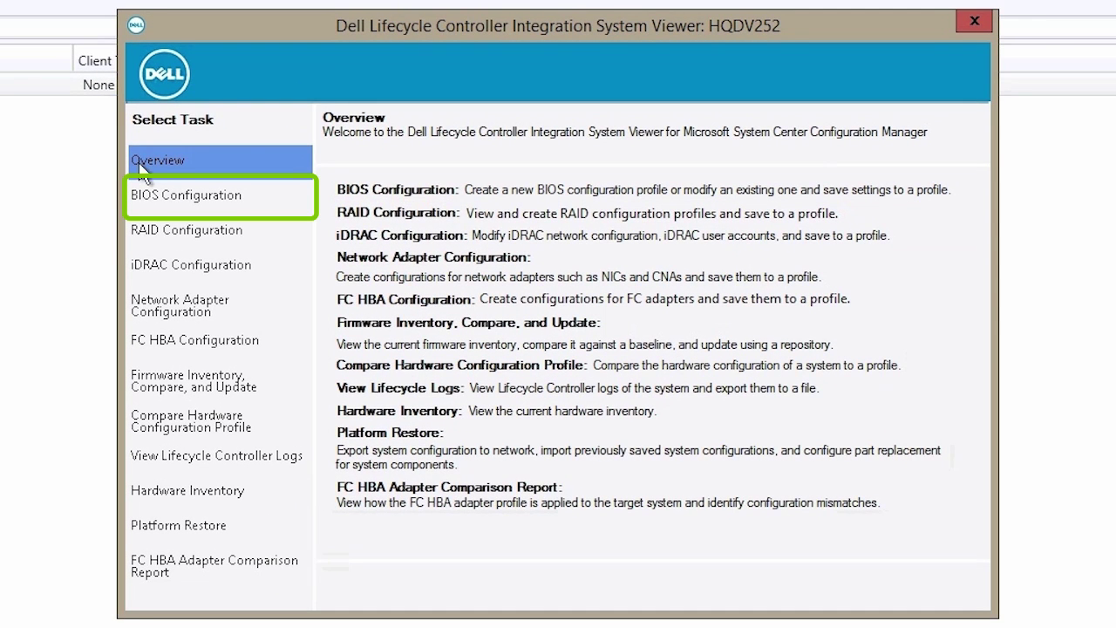
{"action": "left_click", "coordinate": [368, 247]}
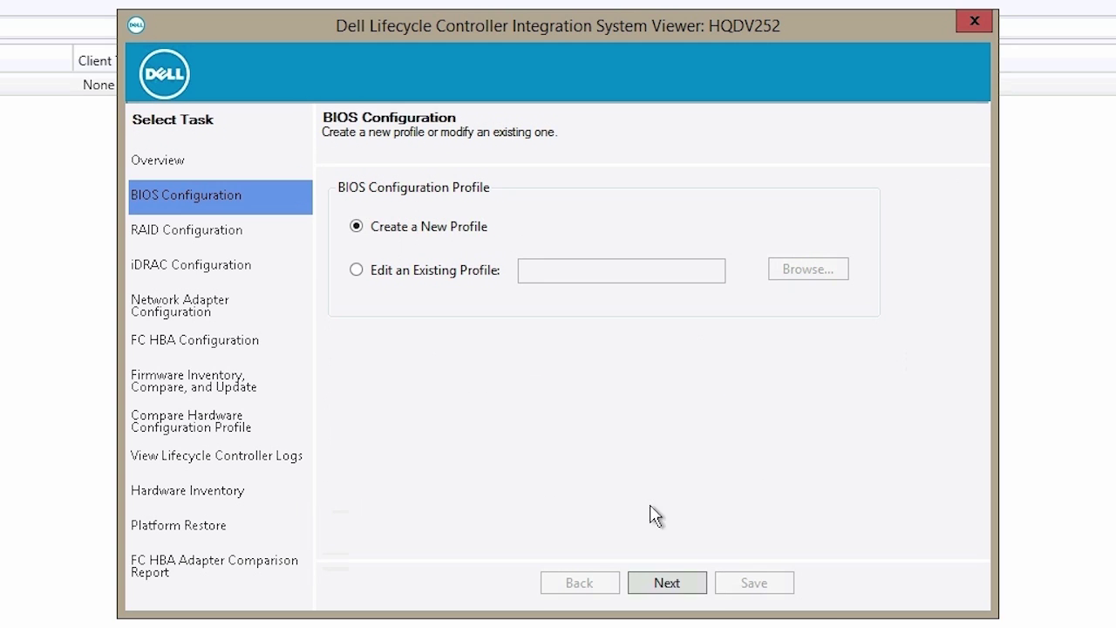
{"action": "left_click", "coordinate": [670, 586]}
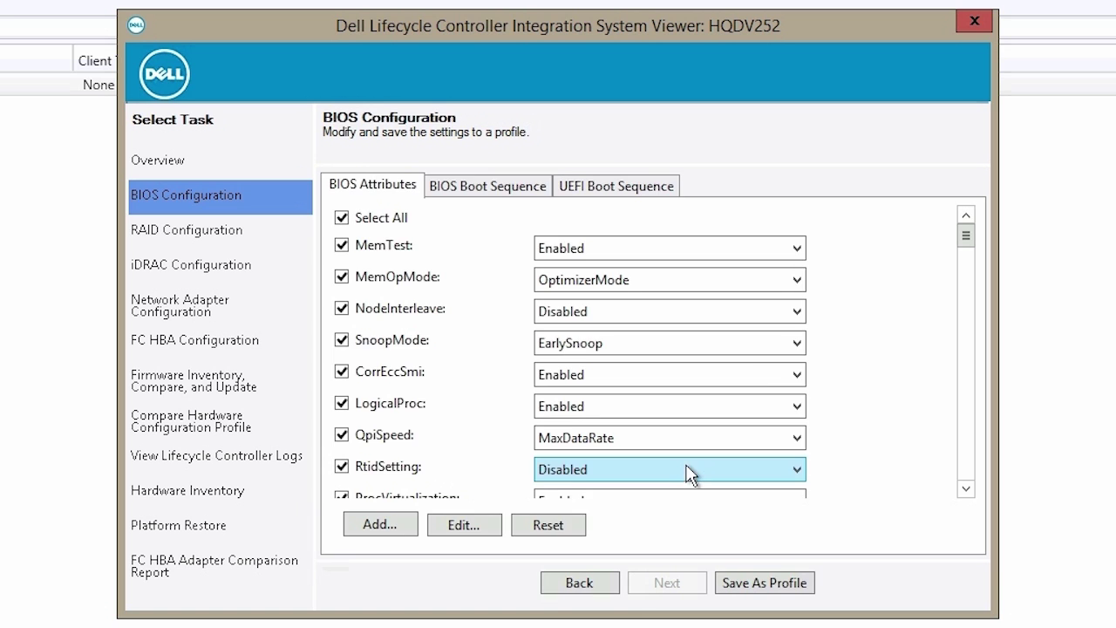
{"action": "left_click", "coordinate": [490, 190]}
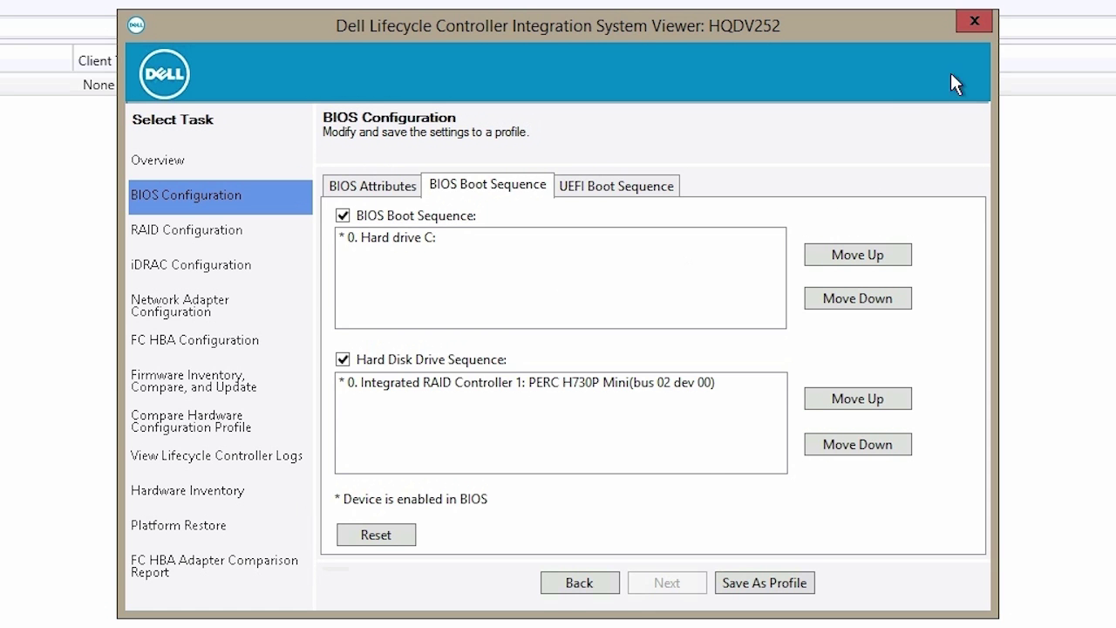
{"action": "left_click", "coordinate": [974, 21]}
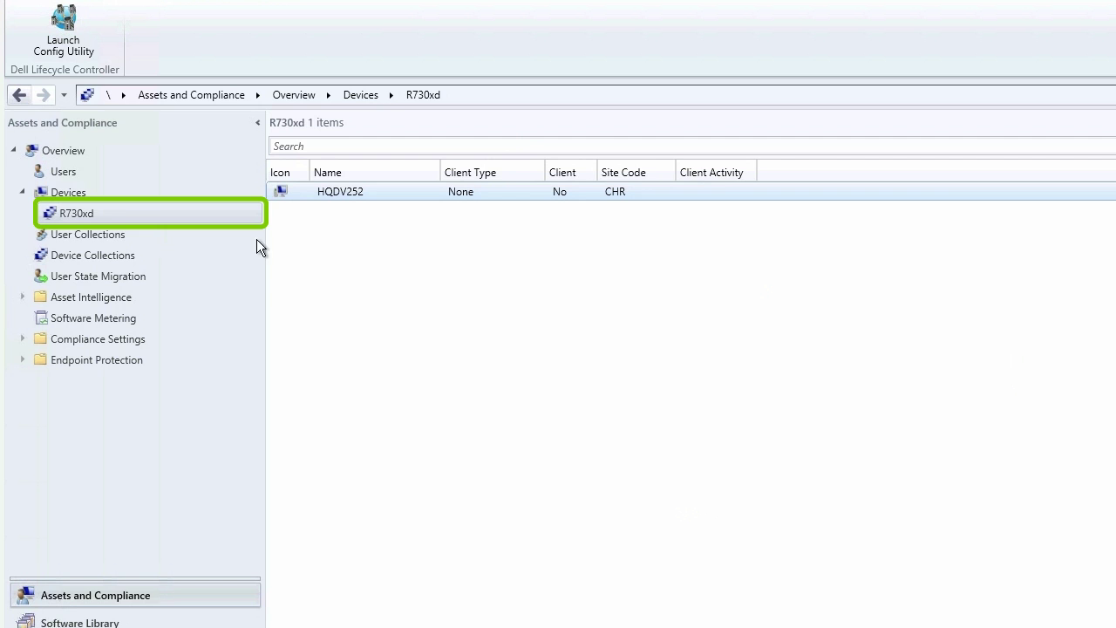
Launch the Dell Lifecycle Controller Config Utility for the R730xd collection
{"action": "left_click", "coordinate": [119, 213]}
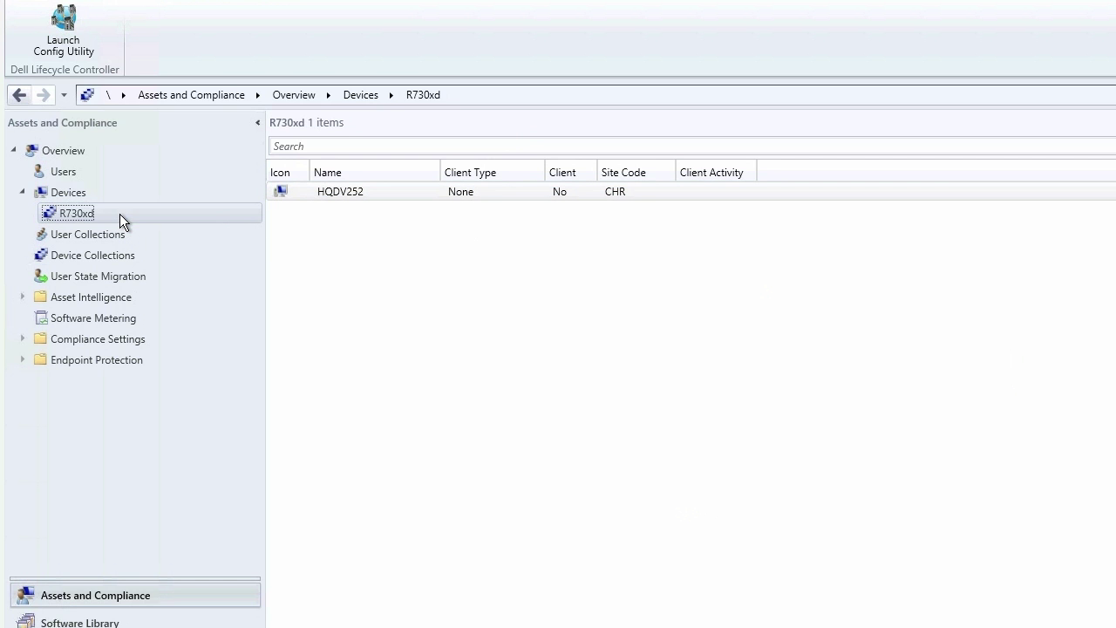
{"action": "right_click", "coordinate": [119, 213]}
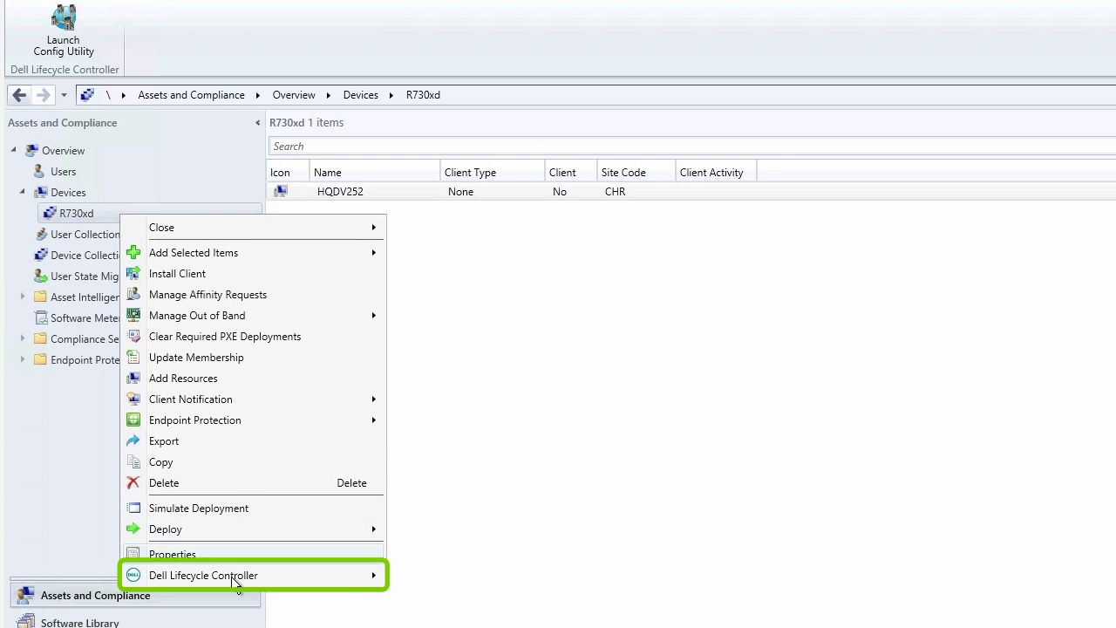
{"action": "mouse_move", "coordinate": [237, 577]}
{"action": "left_click", "coordinate": [451, 572]}
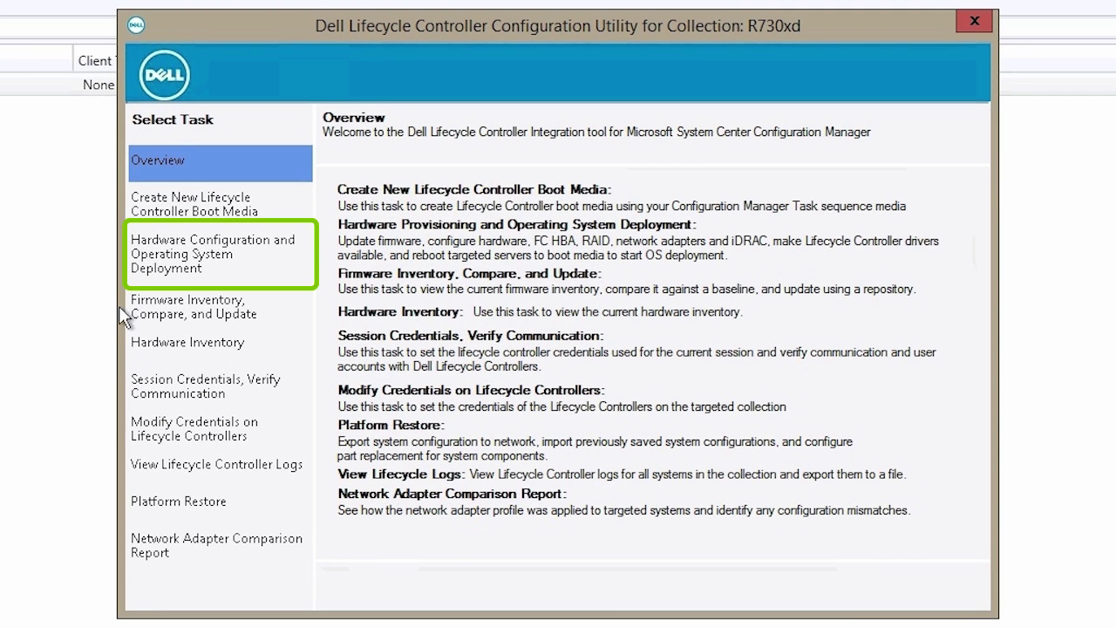
Start Hardware Configuration and OS Deployment, configure only FC adapter SAN boot settings, and browse for a file
{"action": "left_click", "coordinate": [174, 266]}
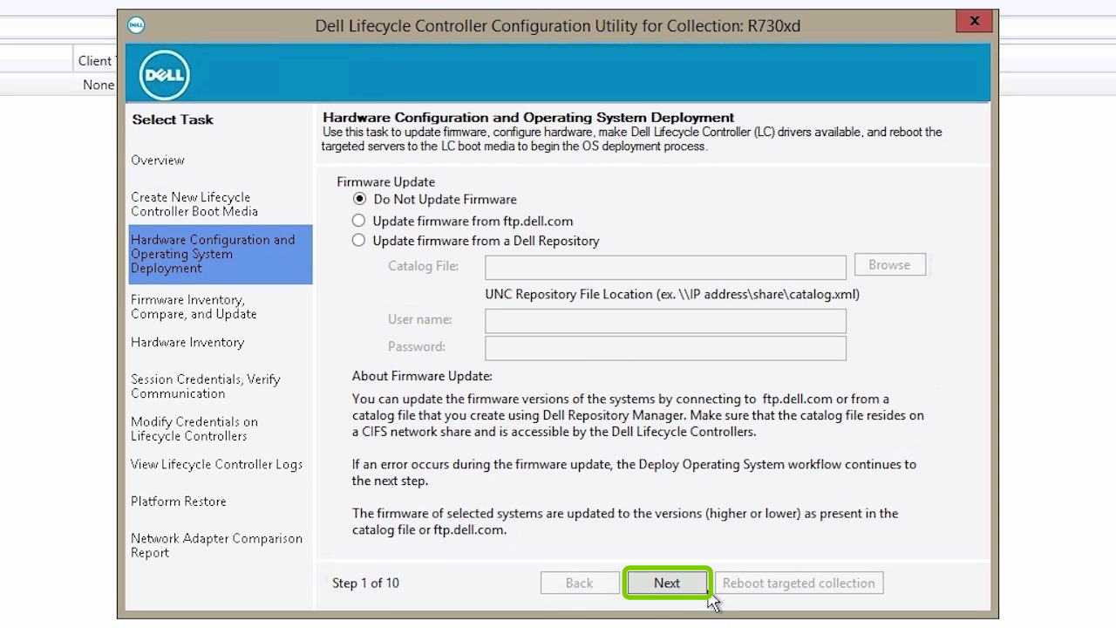
{"action": "left_click", "coordinate": [667, 583]}
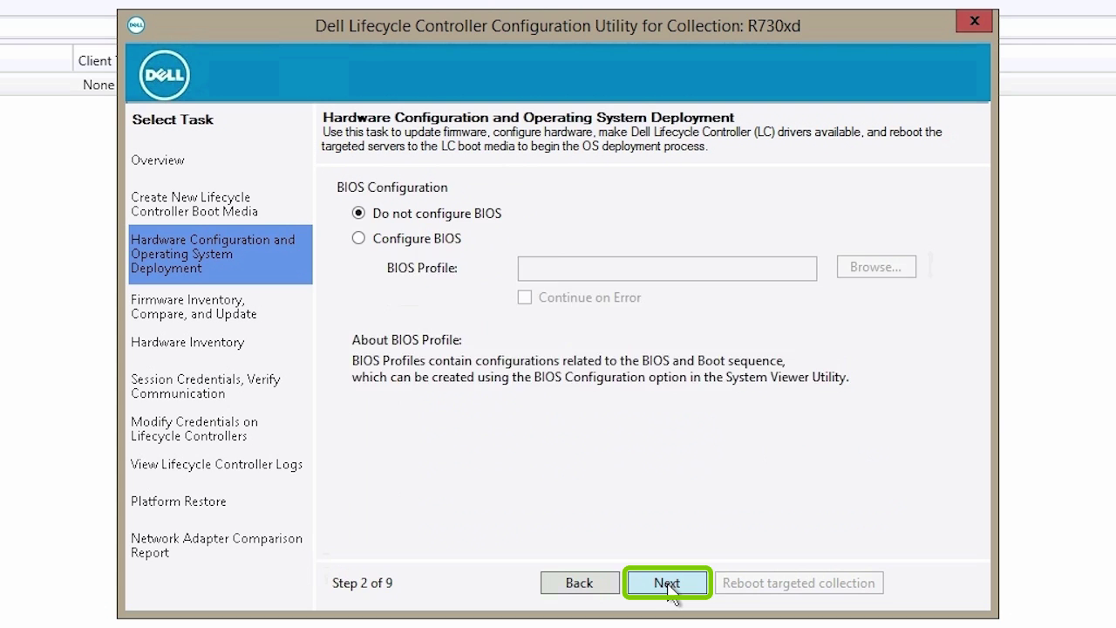
{"action": "left_click", "coordinate": [668, 585]}
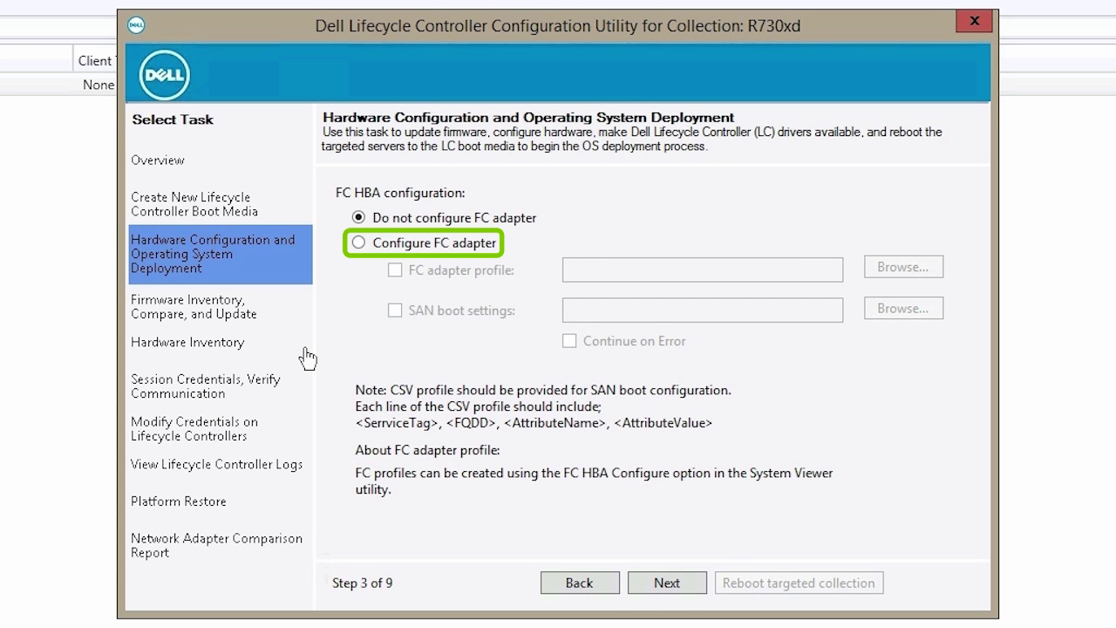
{"action": "left_click", "coordinate": [361, 245]}
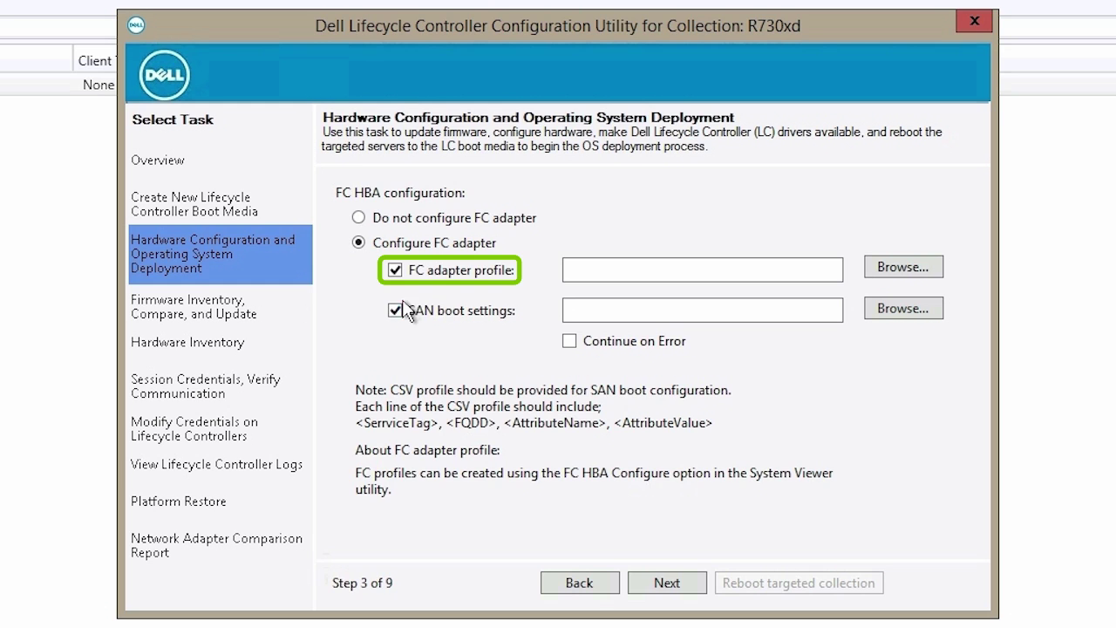
{"action": "left_click", "coordinate": [396, 273]}
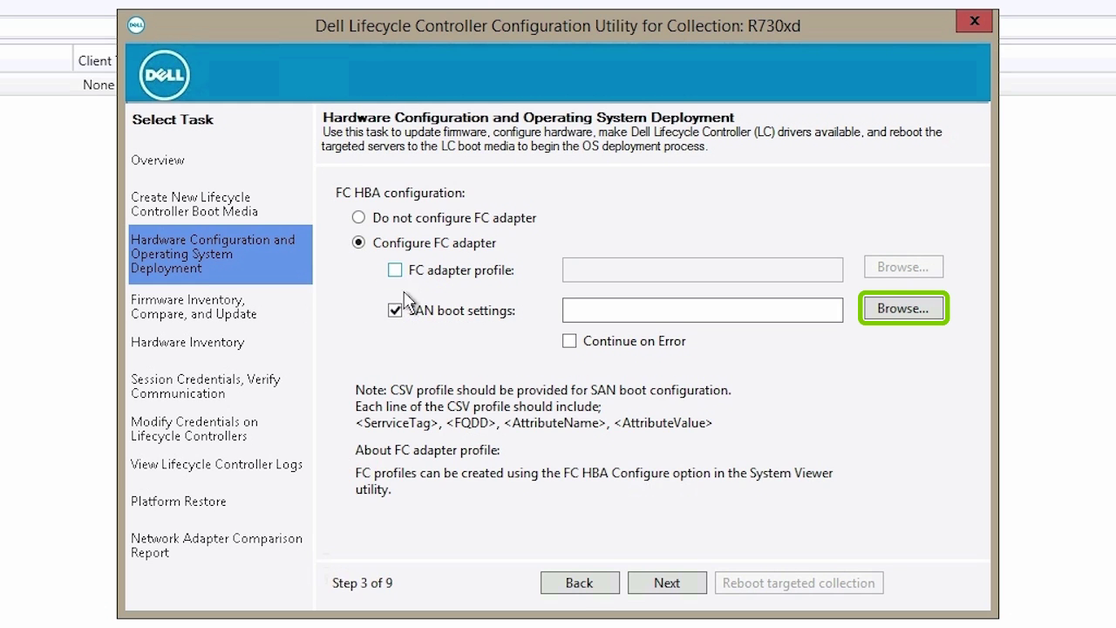
{"action": "left_click", "coordinate": [923, 310]}
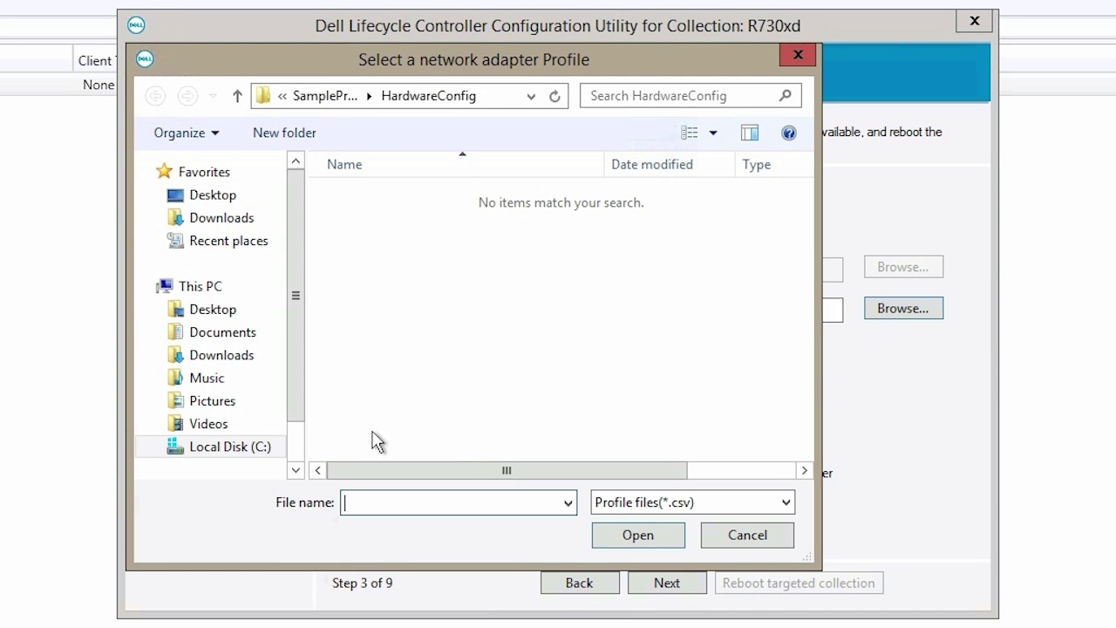
Load Demo_1.csv from the Desktop as the SAN boot settings file
{"action": "left_click", "coordinate": [170, 199]}
{"action": "left_click_drag", "start_coordinate": [810, 306], "coordinate": [818, 392]}
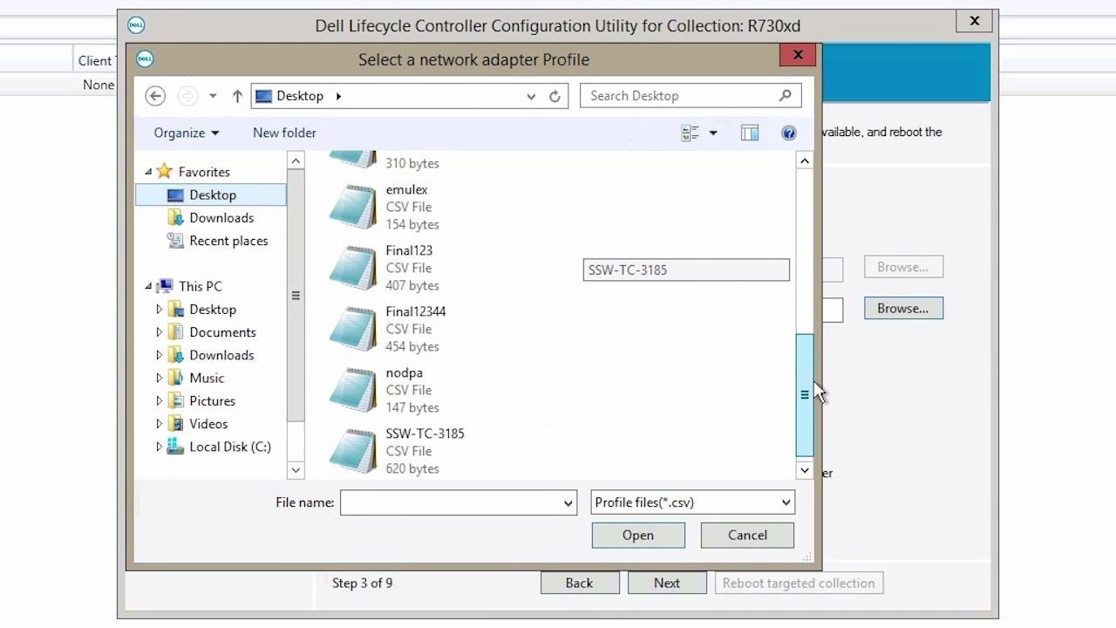
{"action": "scroll", "coordinate": [480, 367], "scroll_direction": "up", "scroll_amount": 5}
{"action": "left_click", "coordinate": [480, 417]}
{"action": "left_click", "coordinate": [637, 537]}
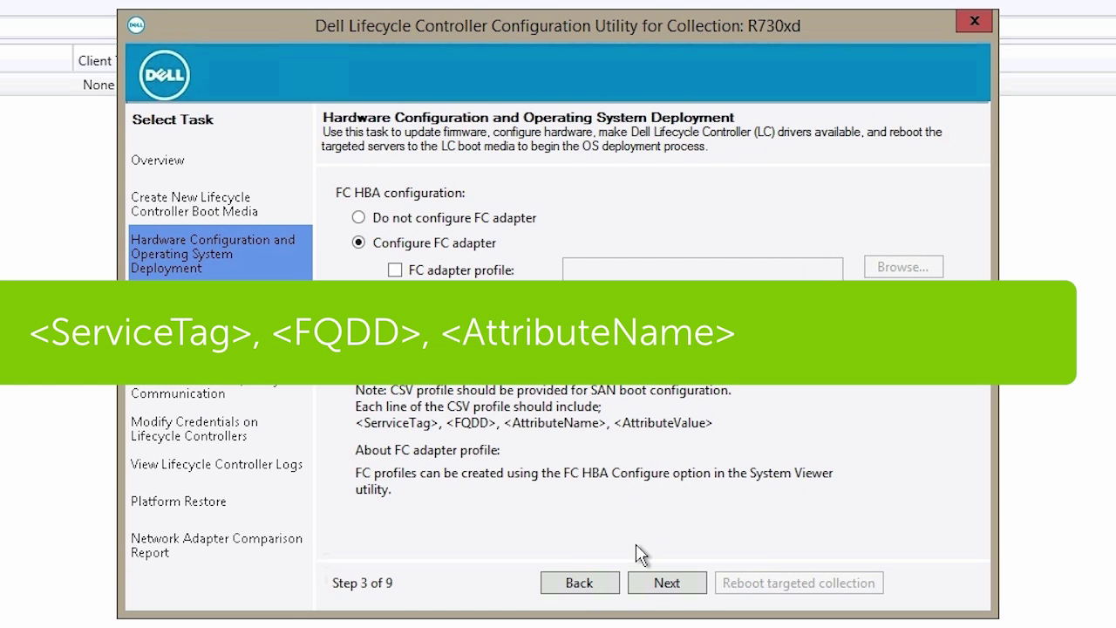
Skip the RAID, network adapter, iDRAC and hardware export configuration steps
{"action": "left_click", "coordinate": [658, 591]}
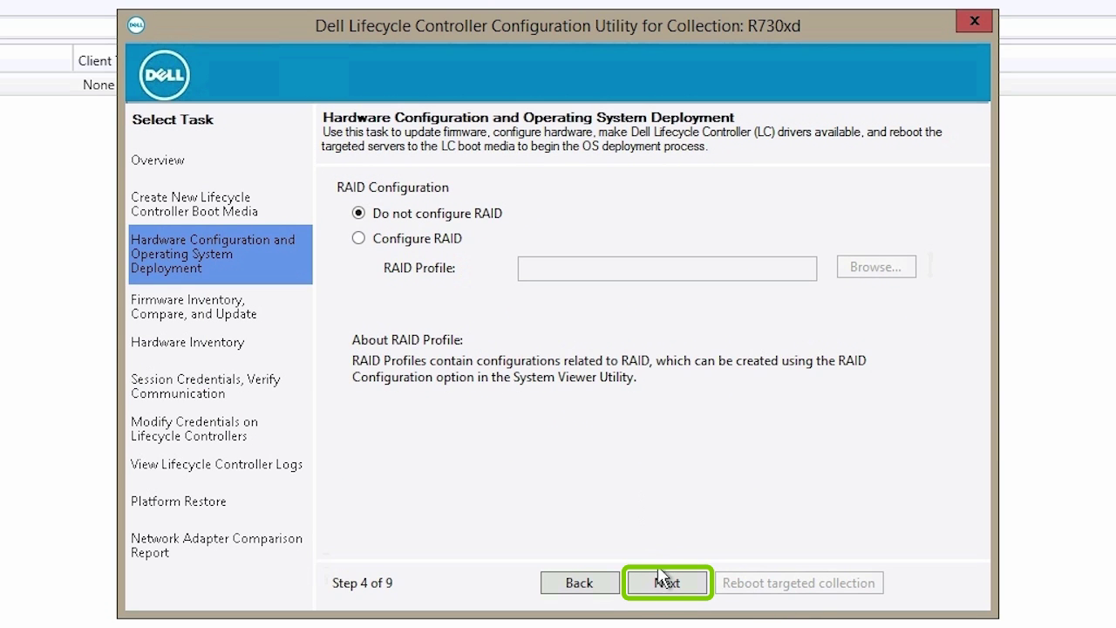
{"action": "left_click", "coordinate": [663, 593]}
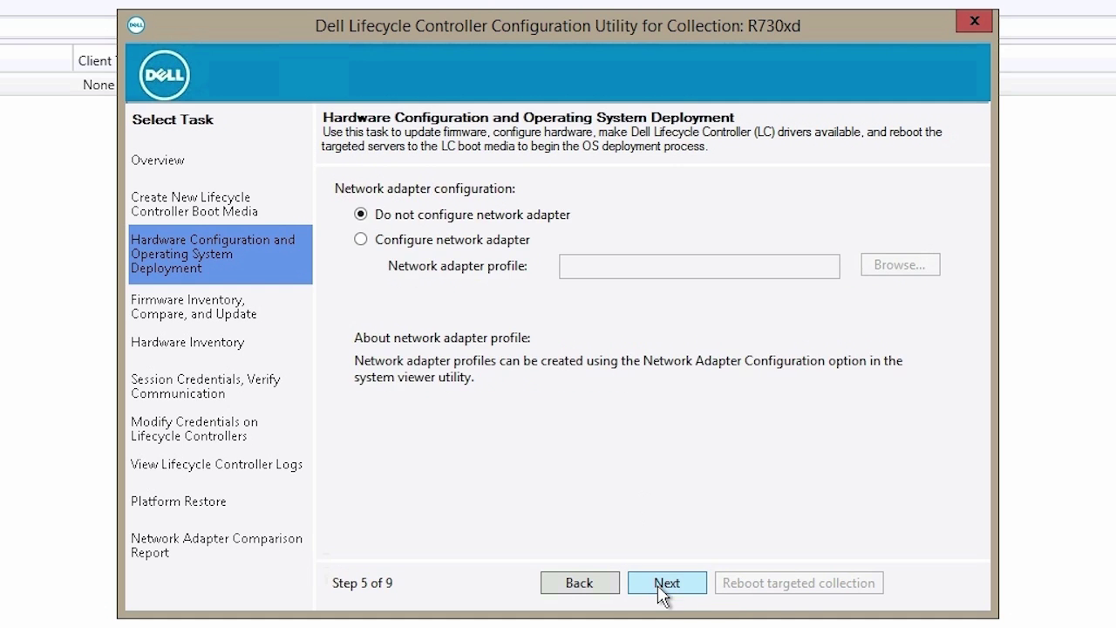
{"action": "left_click", "coordinate": [663, 592]}
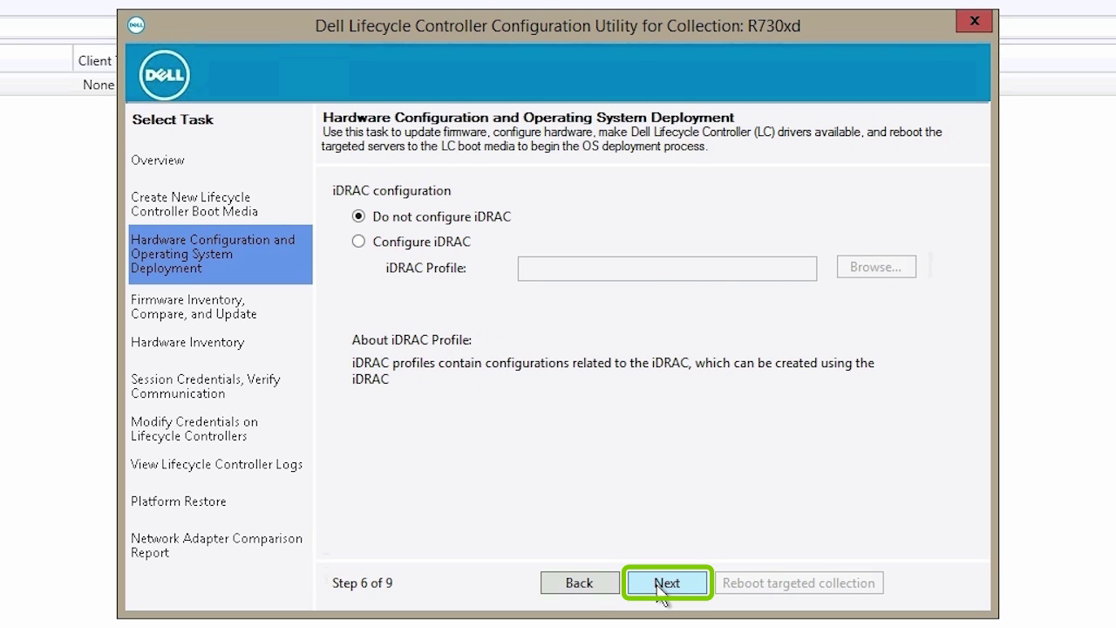
{"action": "left_click", "coordinate": [662, 592]}
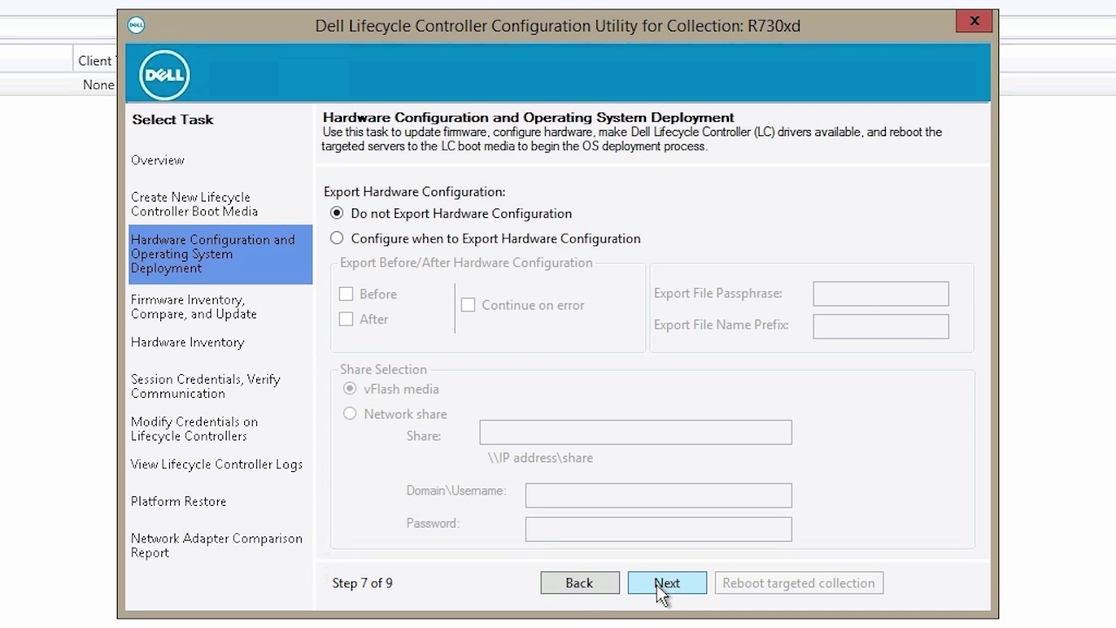
{"action": "left_click", "coordinate": [655, 593]}
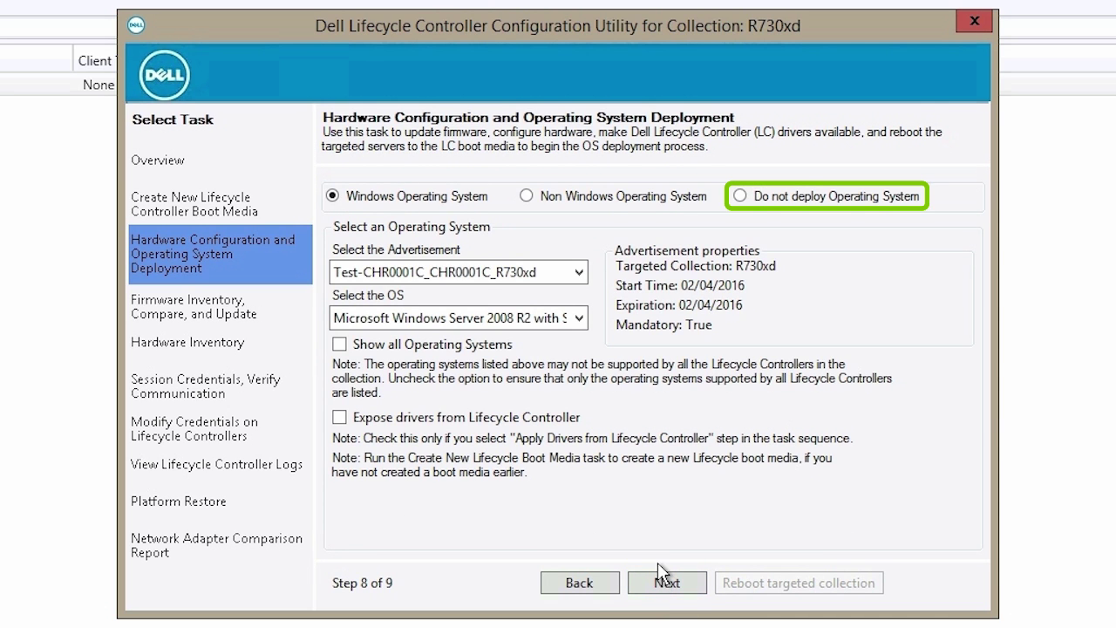
Choose 'Do not deploy Operating System', reboot the R730xd collection, and acknowledge the submission
{"action": "left_click", "coordinate": [747, 199]}
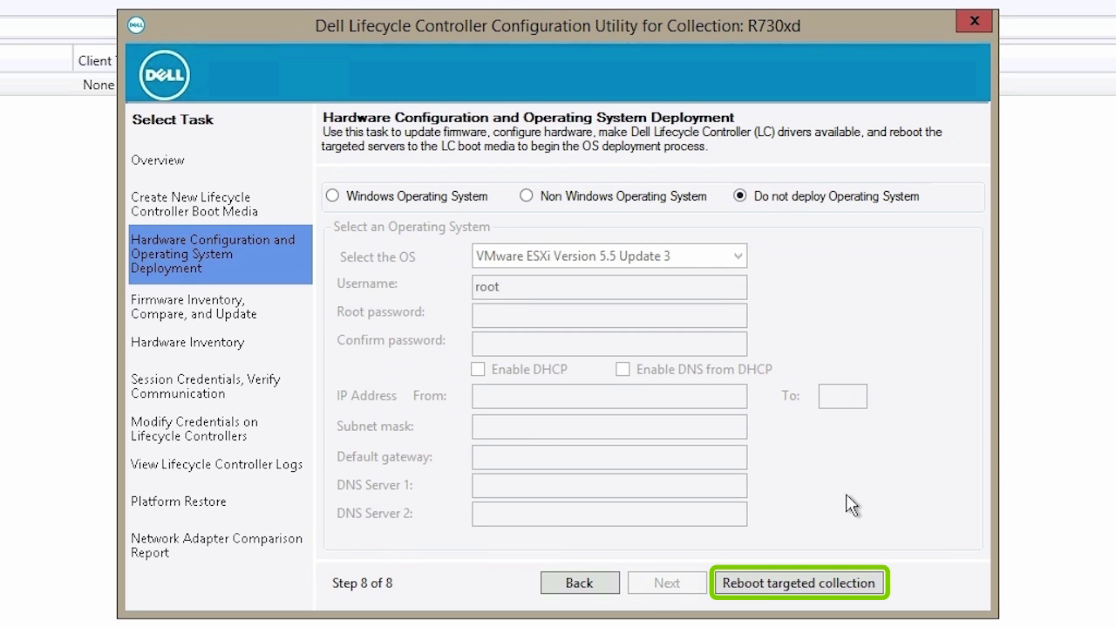
{"action": "left_click", "coordinate": [801, 578]}
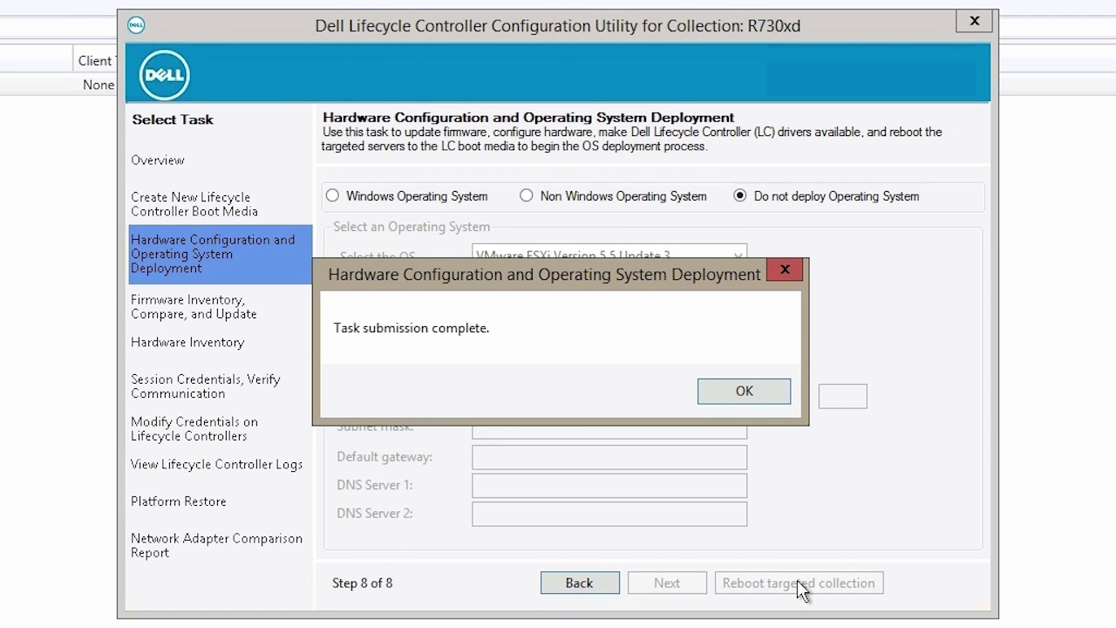
{"action": "left_click", "coordinate": [743, 393]}
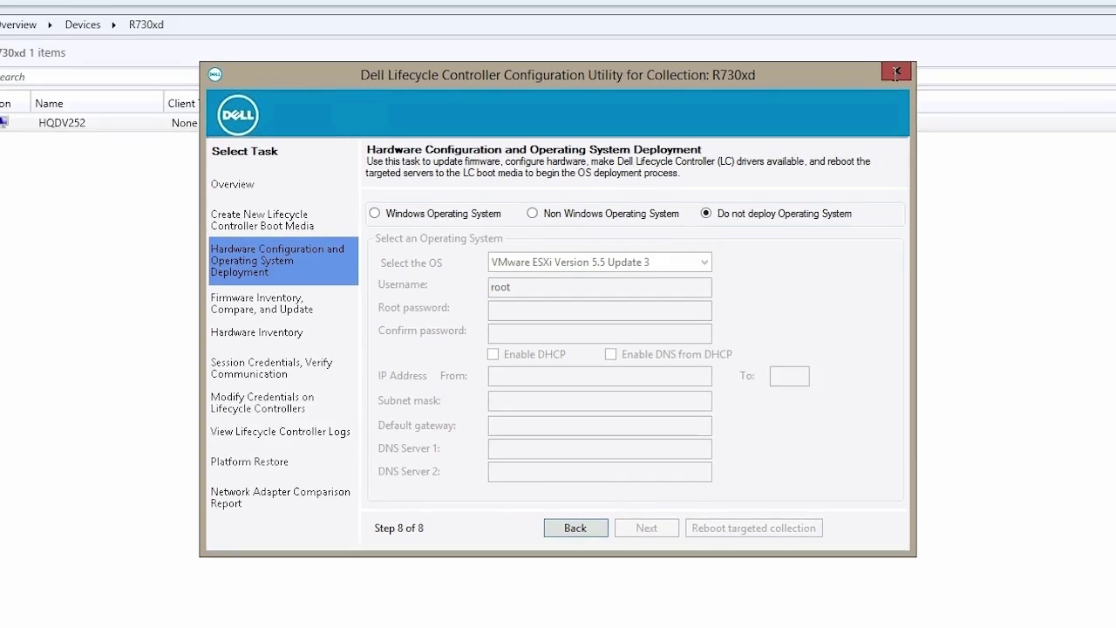
Close the config utility and confirm in Task Viewer that HQDV252's Hardware Provisioning job completed
{"action": "left_click", "coordinate": [973, 22]}
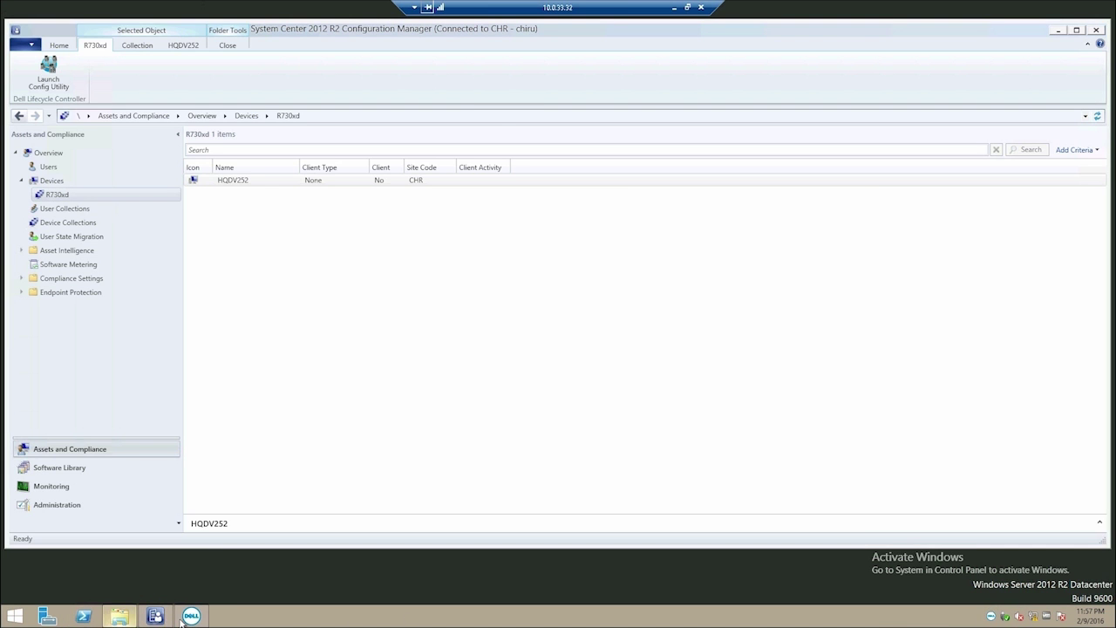
{"action": "left_click", "coordinate": [183, 617]}
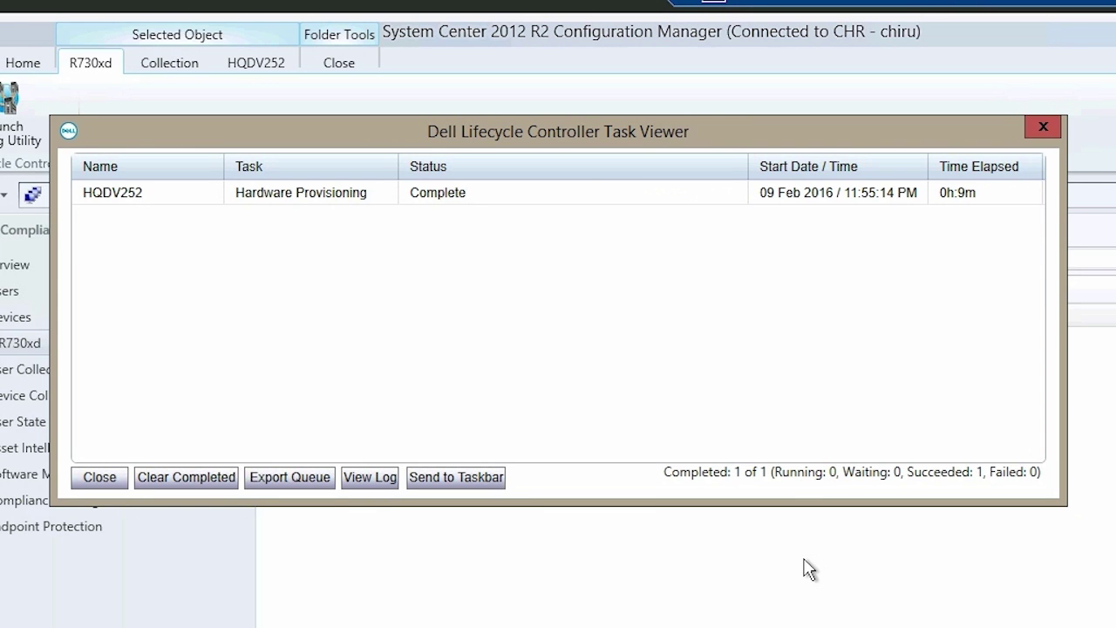
{"action": "left_click", "coordinate": [101, 478]}
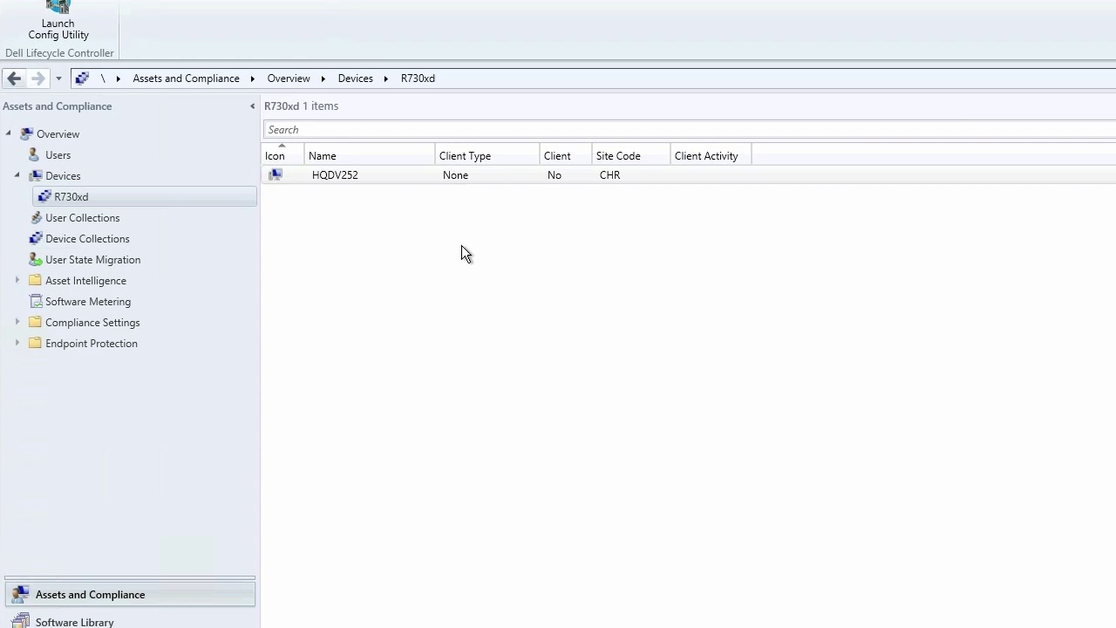
Launch the Dell System Viewer for HQDV252 using the default Lifecycle Controller credentials
{"action": "left_click", "coordinate": [453, 181]}
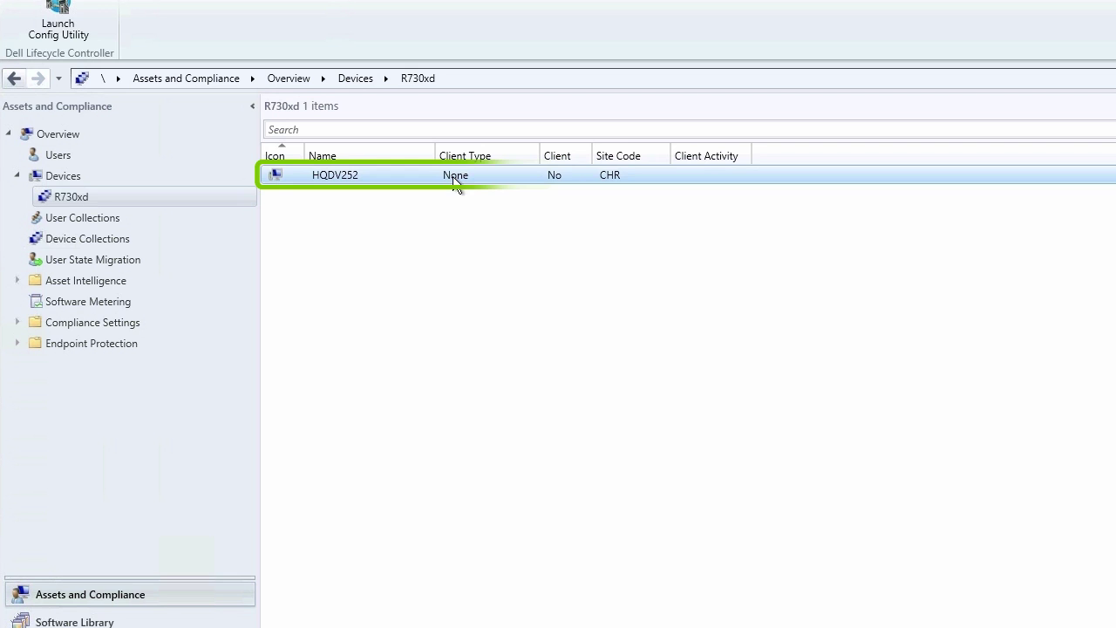
{"action": "right_click", "coordinate": [451, 176]}
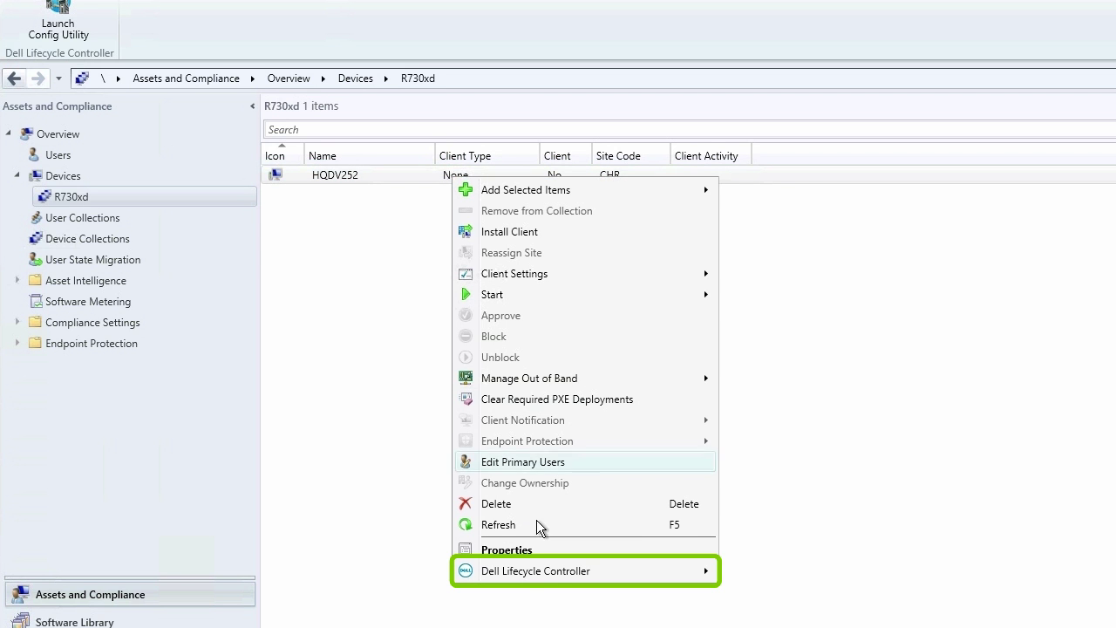
{"action": "mouse_move", "coordinate": [537, 572]}
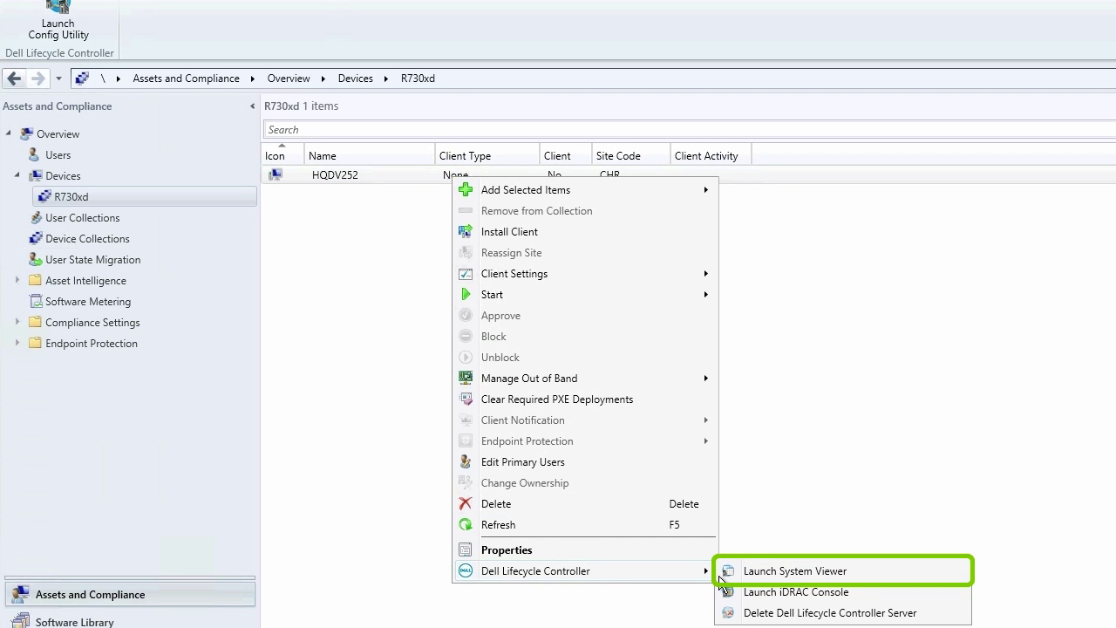
{"action": "left_click", "coordinate": [758, 573]}
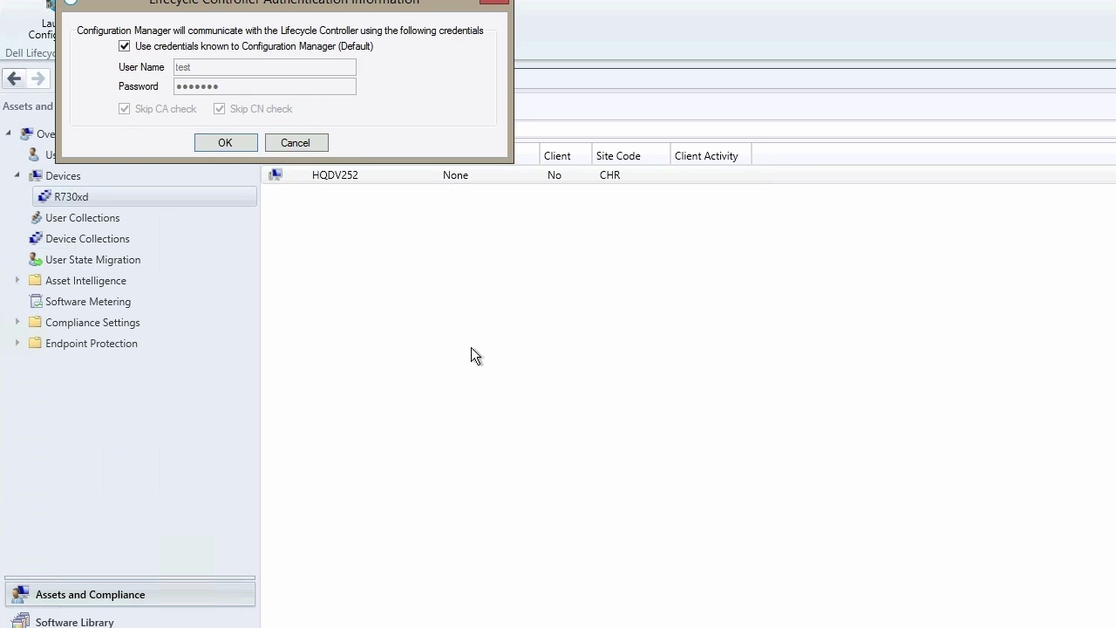
{"action": "left_click_drag", "start_coordinate": [283, 1], "coordinate": [429, 49]}
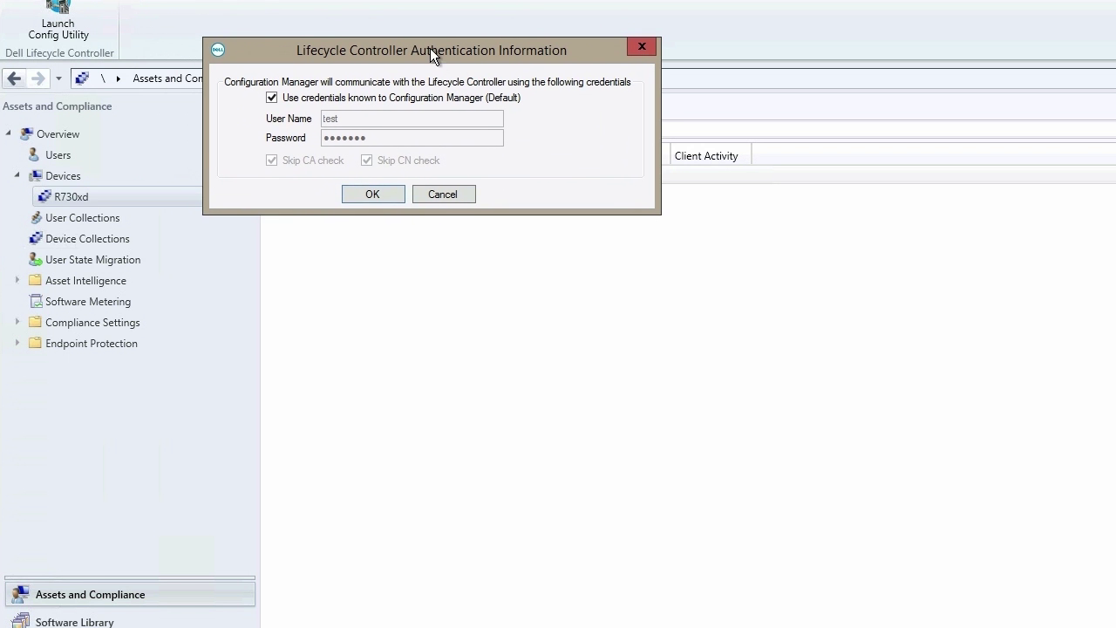
{"action": "left_click", "coordinate": [370, 196]}
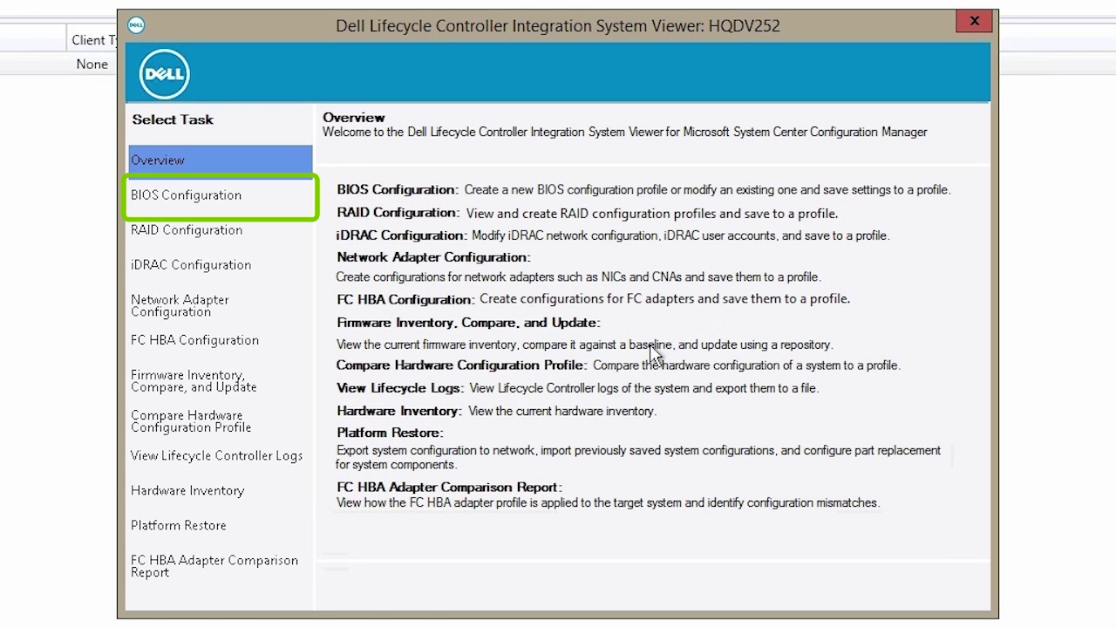
Start a new BIOS configuration profile and view the BIOS Boot Sequence with the hard disk order
{"action": "left_click", "coordinate": [183, 204]}
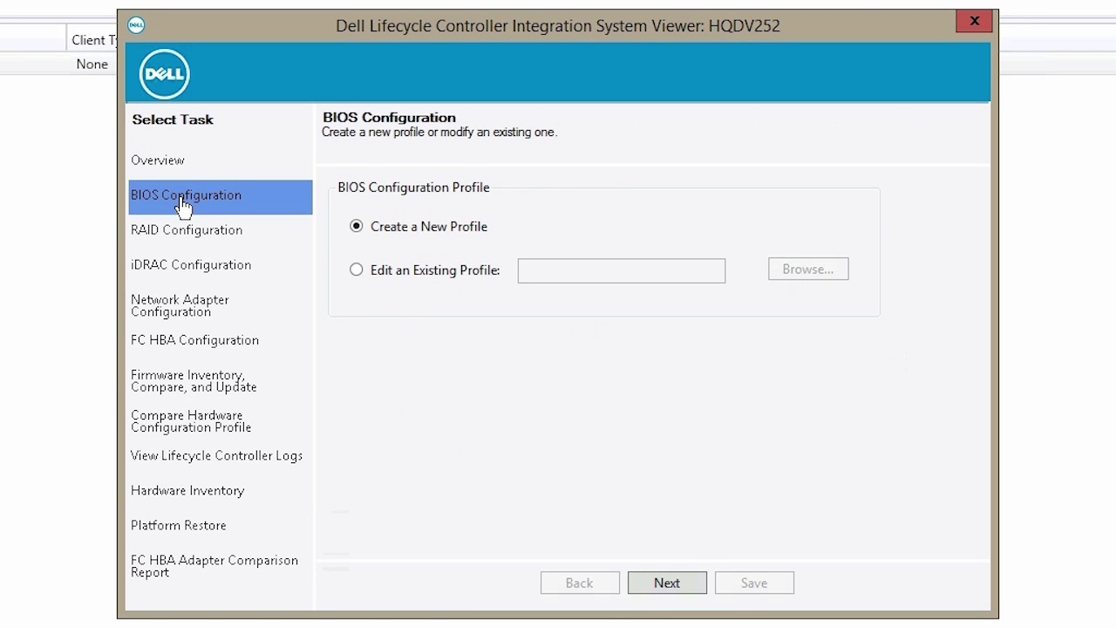
{"action": "left_click", "coordinate": [681, 591]}
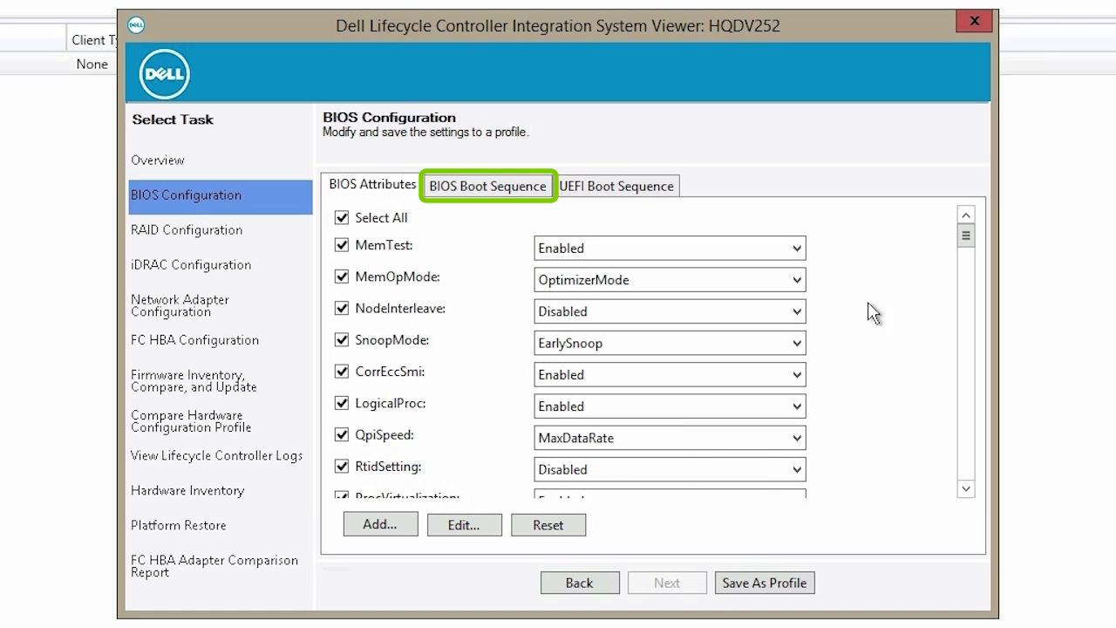
{"action": "left_click", "coordinate": [487, 190]}
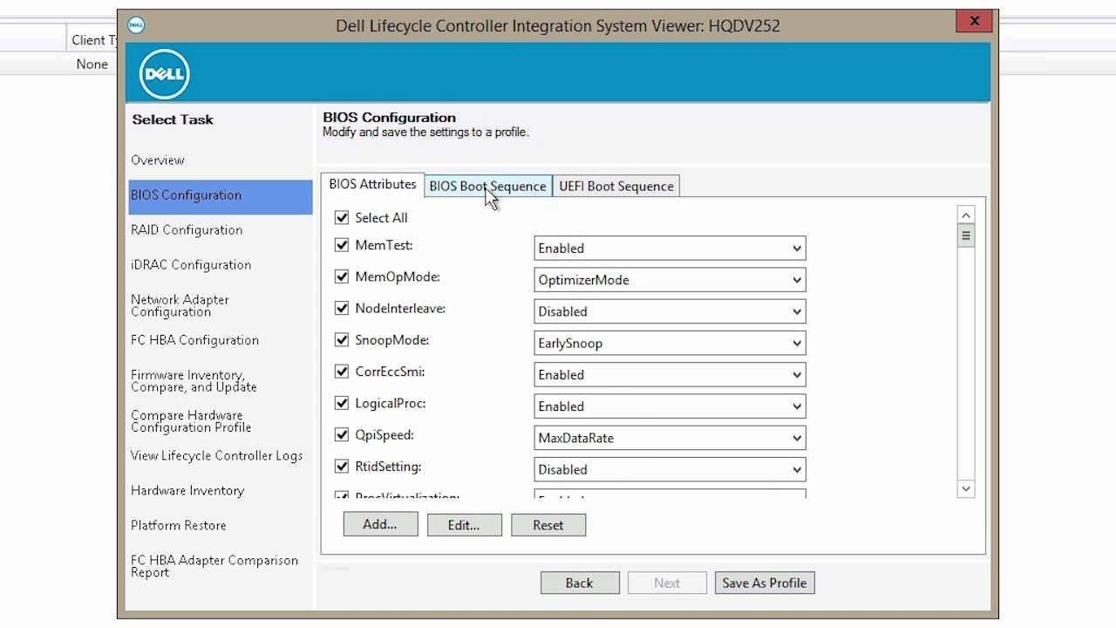